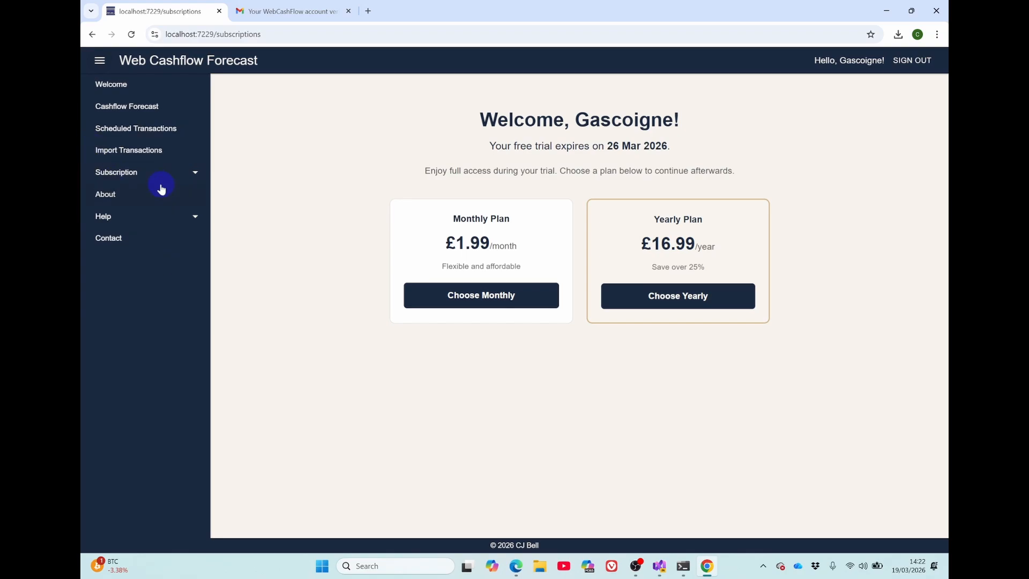
- Download the Excel template for importing scheduled transactions and open the downloaded workbook
click(142, 151)
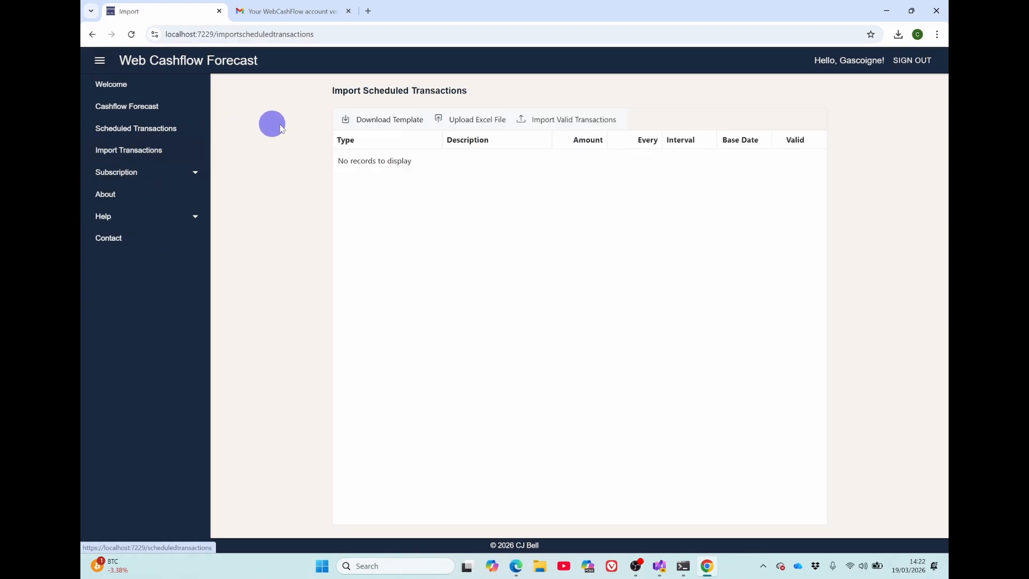
click(371, 123)
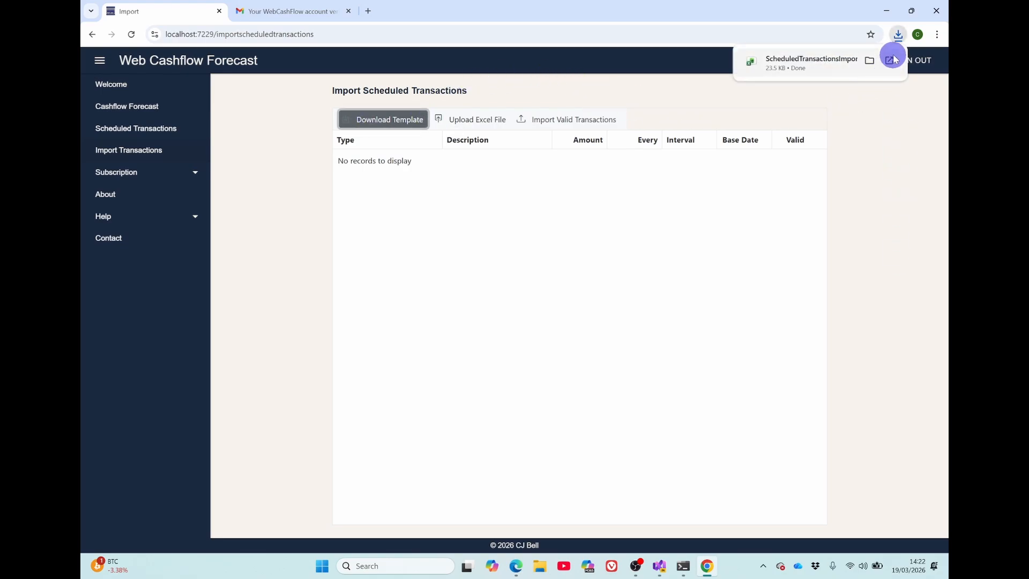
click(890, 62)
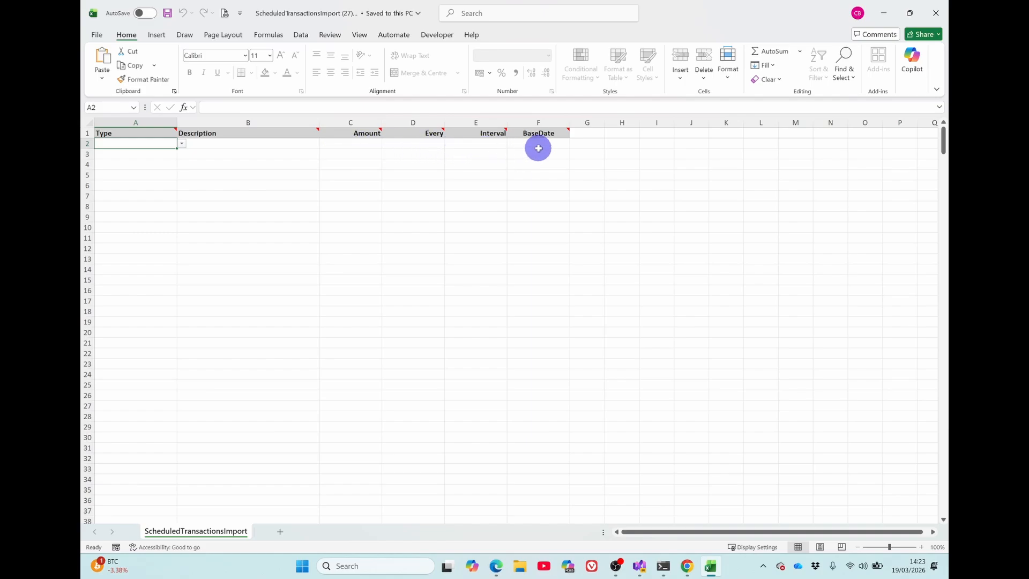
- Start the first transaction in row 2 with type Standing Orders, description Mobile Phone and amount 35
click(181, 144)
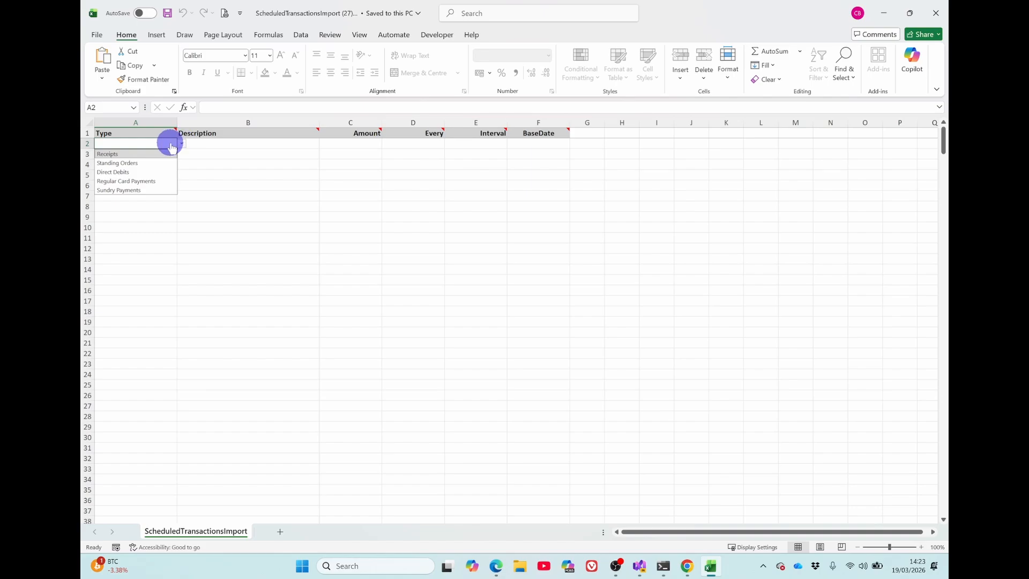
click(131, 164)
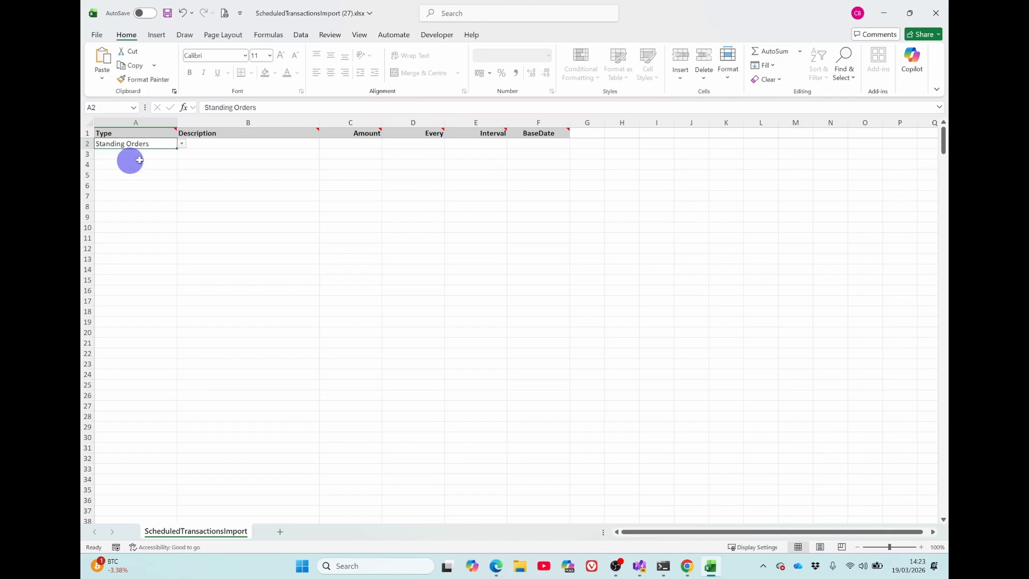
click(227, 143)
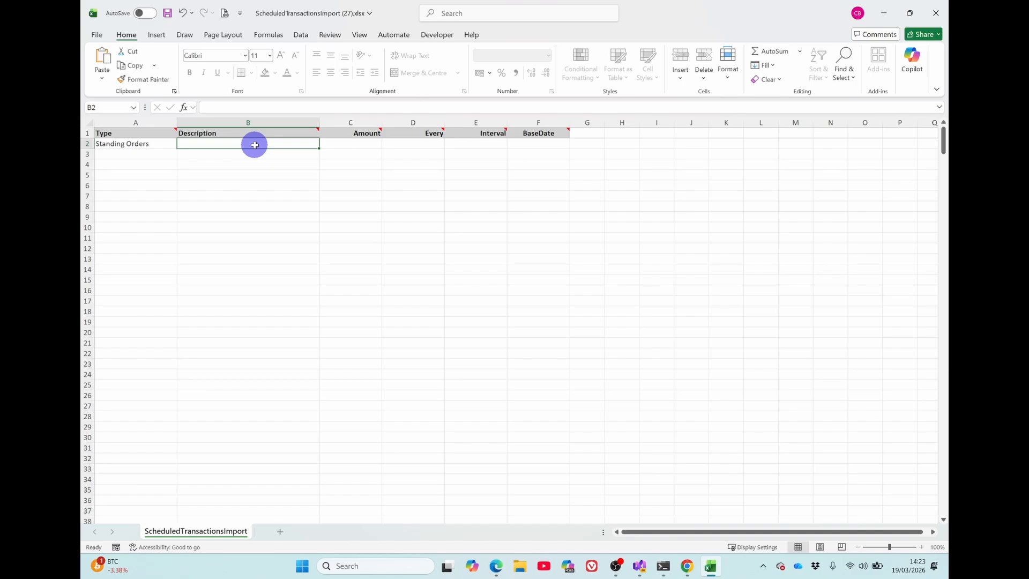
text(Mobile )
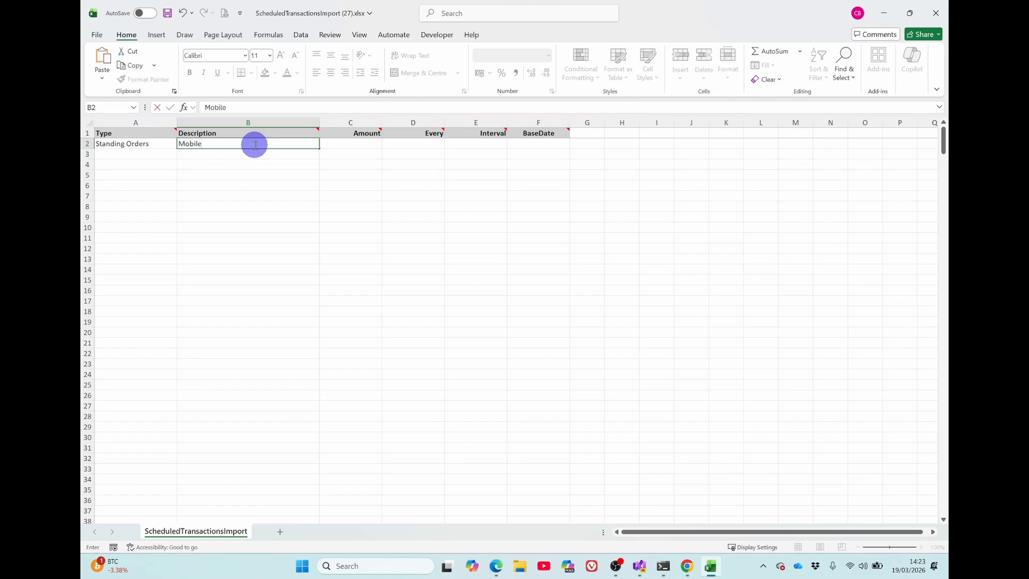
text(Phone)
key(Tab)
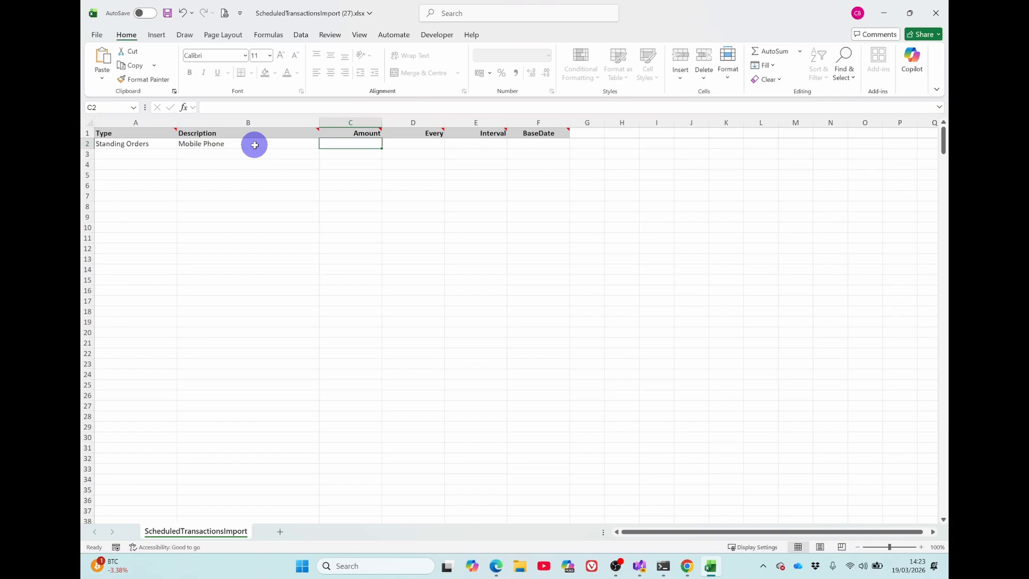
text(35)
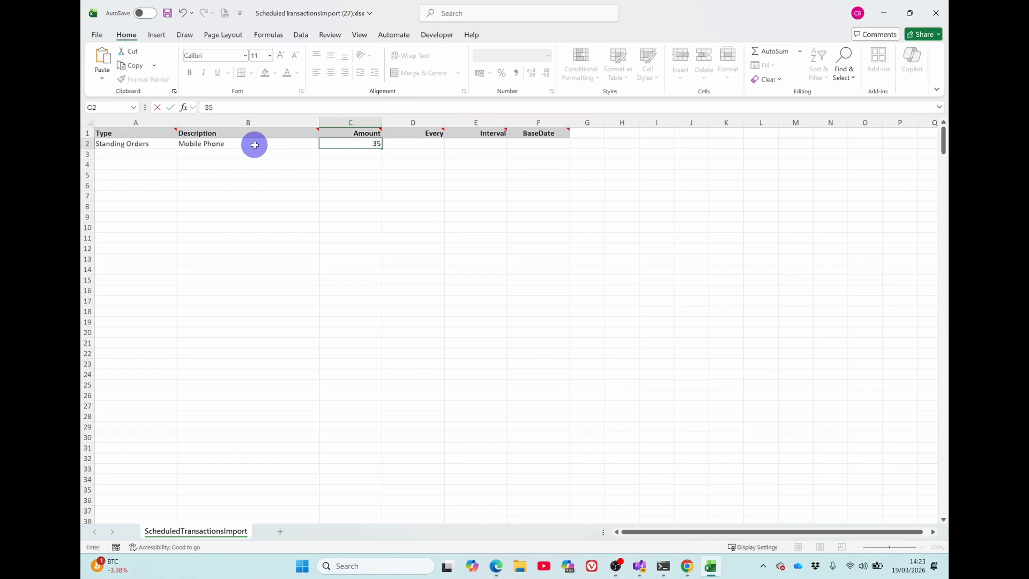
key(Tab)
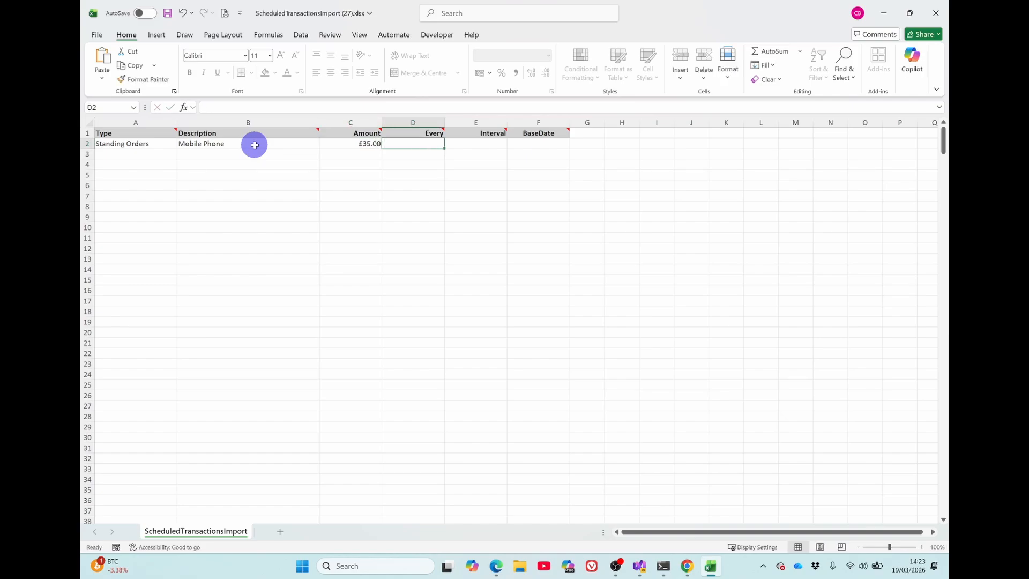
- Schedule the Mobile Phone transaction for every 1 Months with base date 15/03/2026
text(1)
key(Tab)
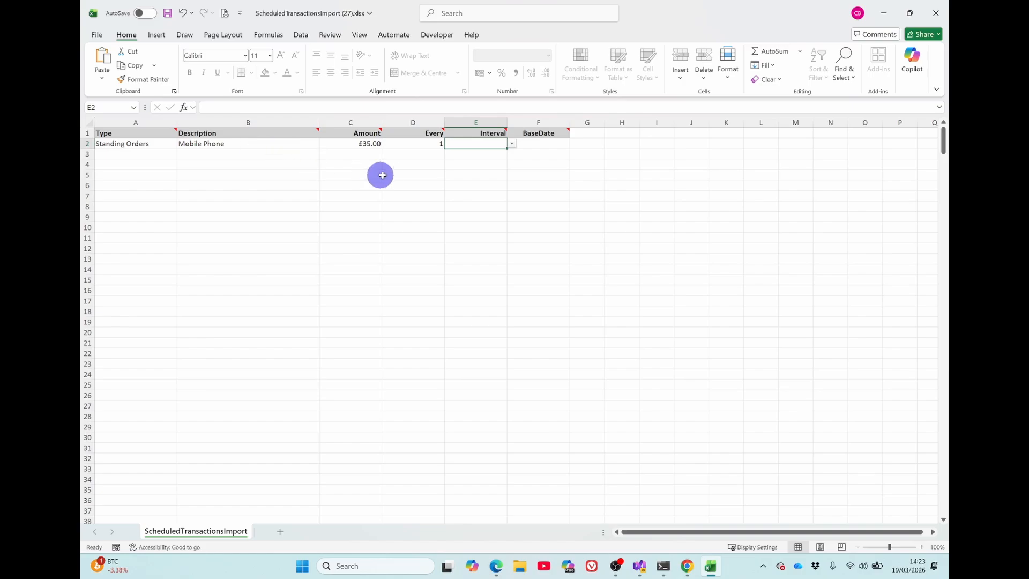
click(512, 143)
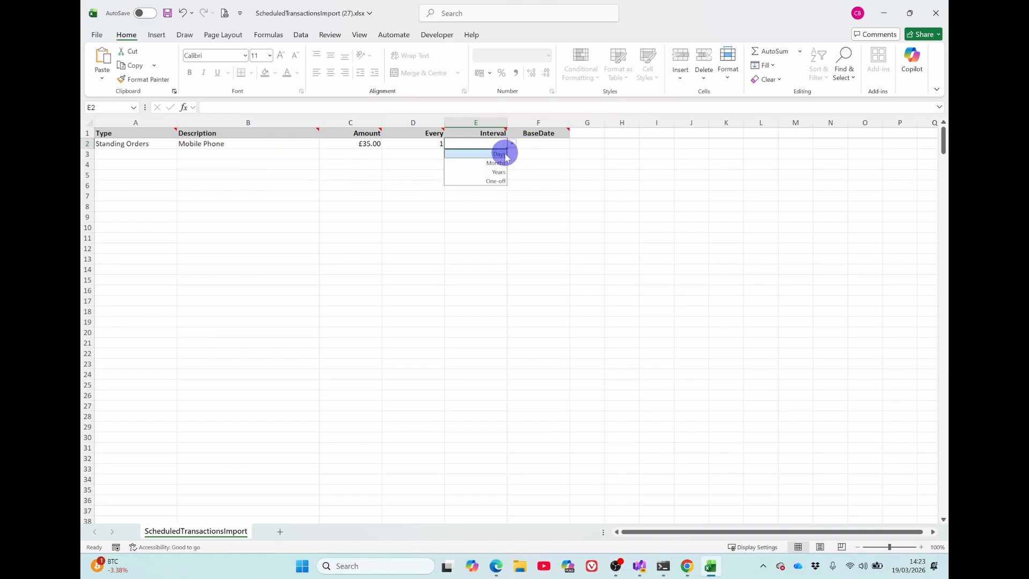
click(498, 163)
key(Tab)
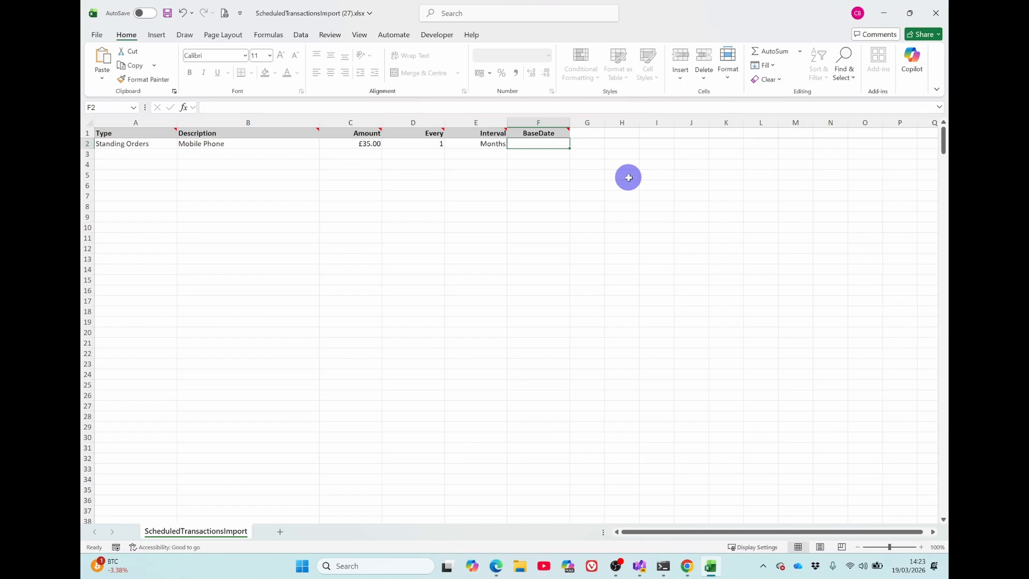
text(15)
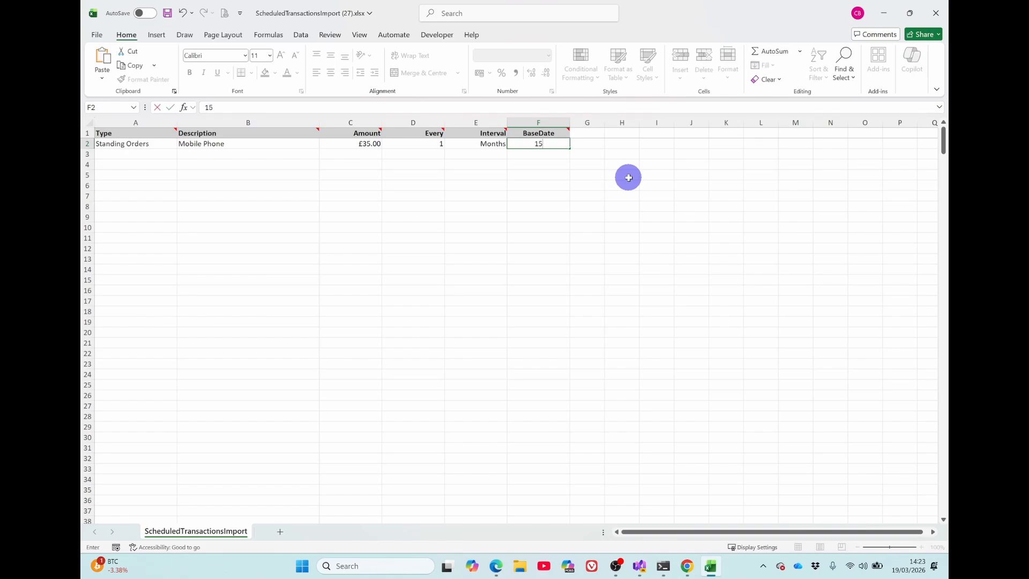
text(/03/2026)
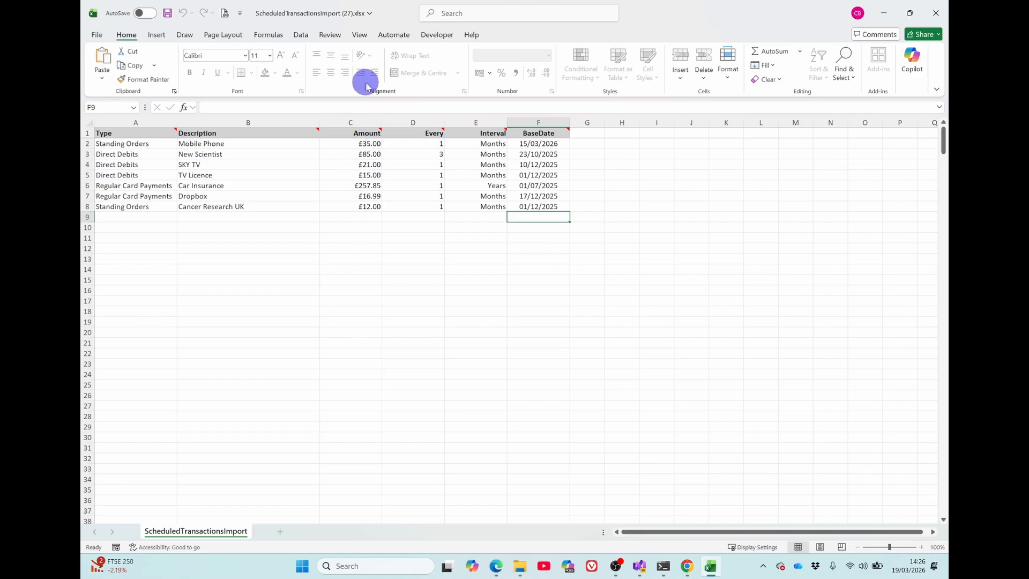
- Save the completed ScheduledTransactionsImport workbook and close it
click(167, 13)
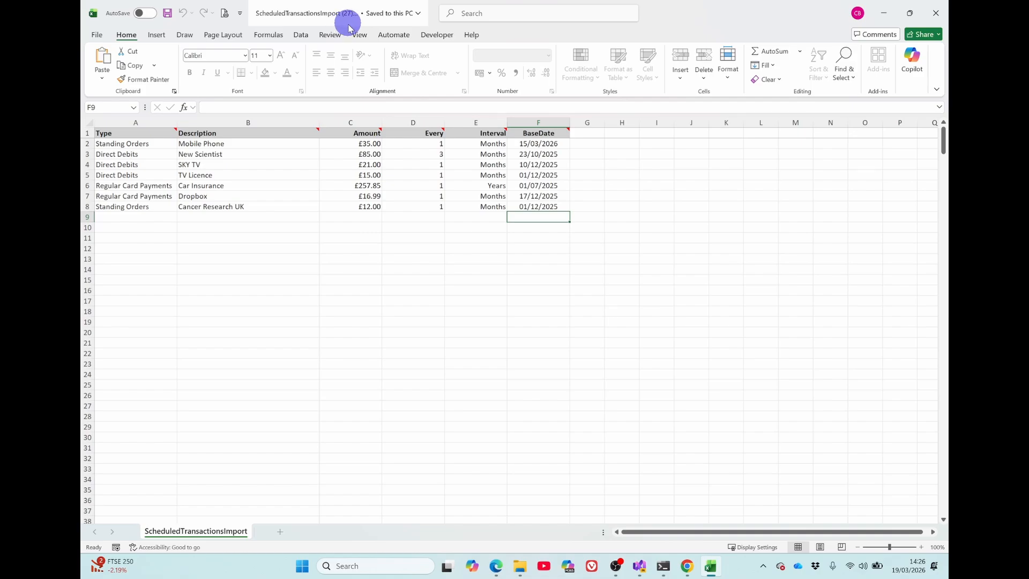
click(940, 22)
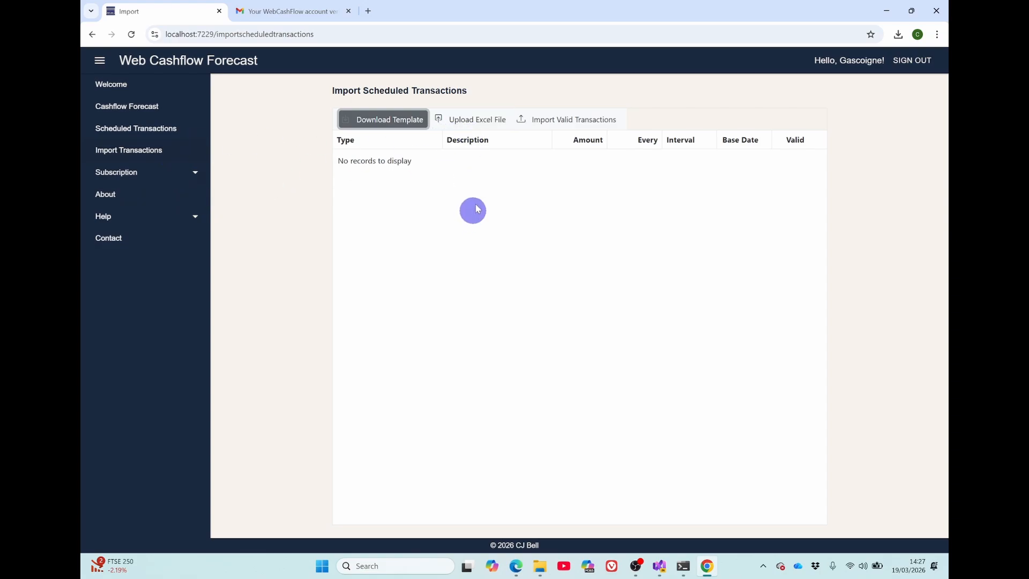
- Upload ScheduledTransactionsImport (27).xlsx from the Downloads folder to the import page and process the file
click(474, 122)
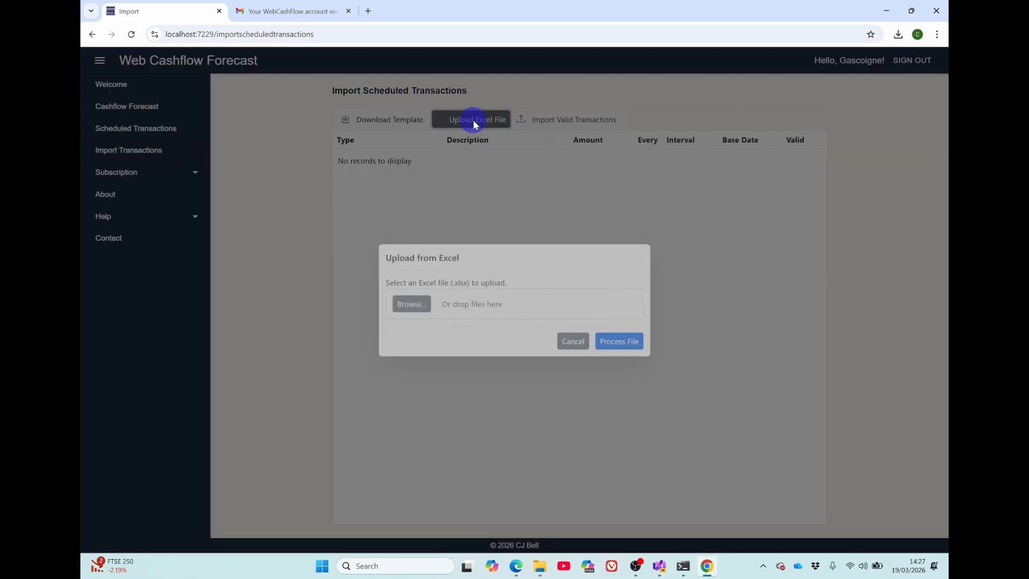
click(410, 306)
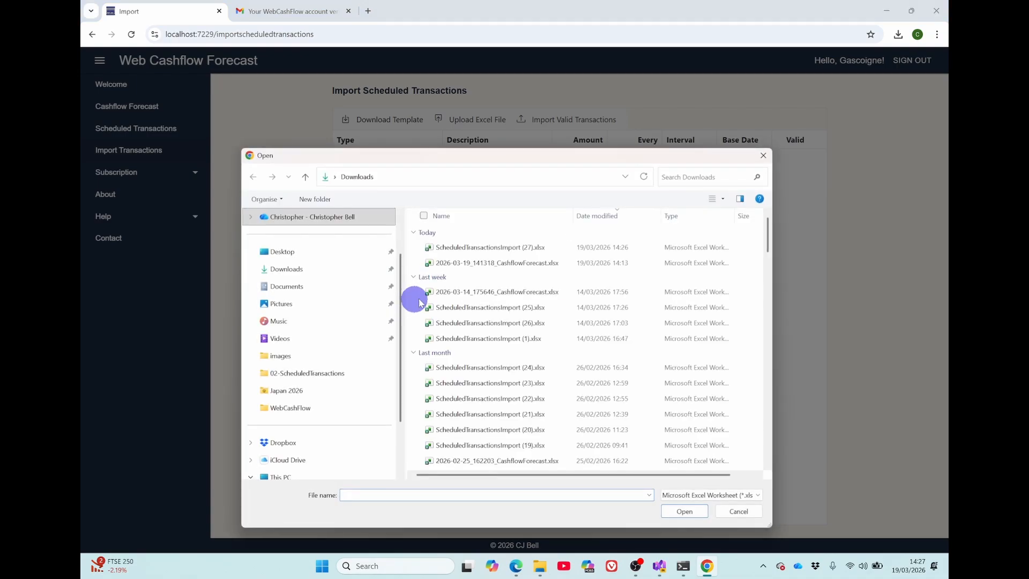
click(471, 247)
click(681, 511)
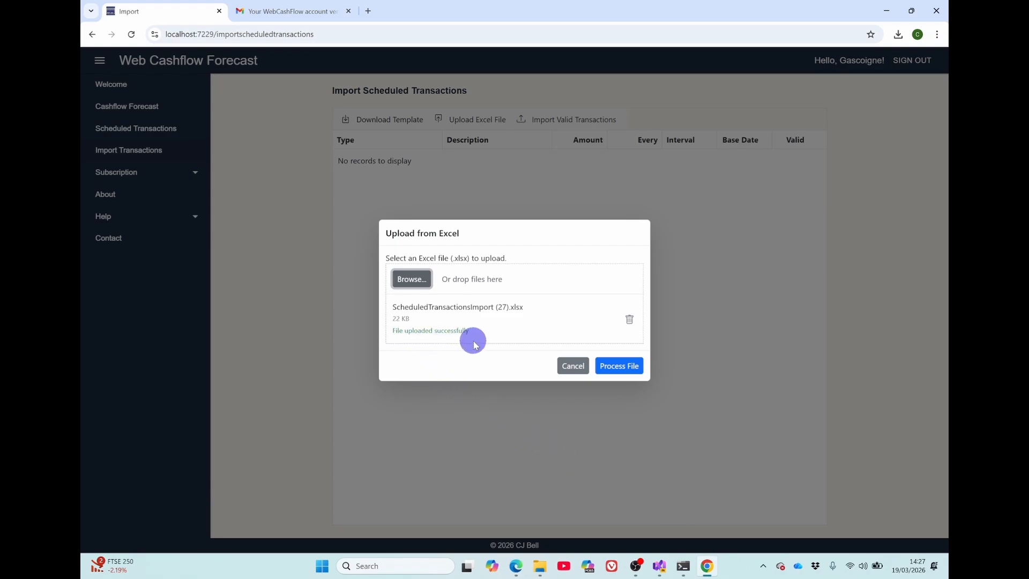
click(629, 370)
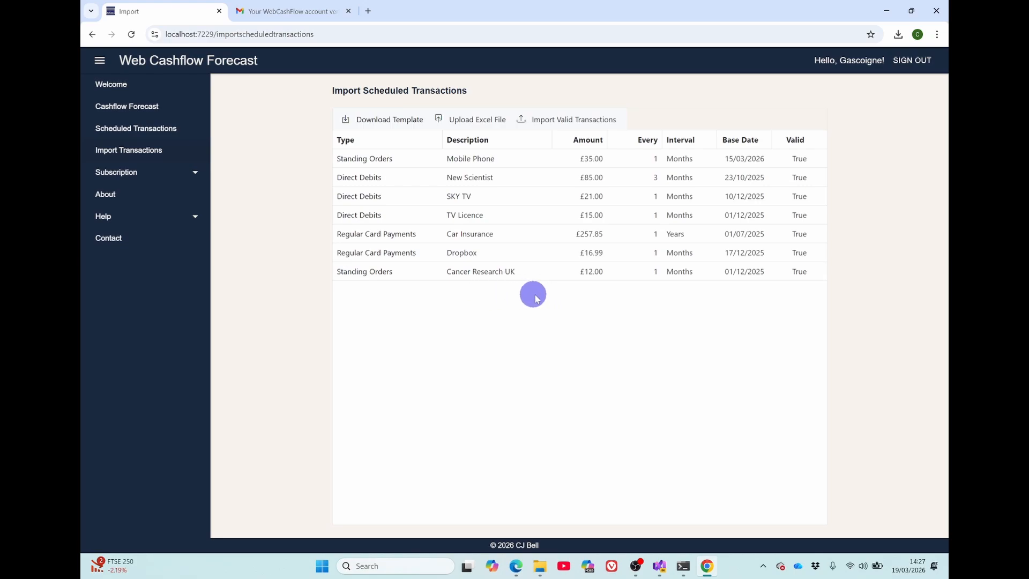
- Import the valid transactions from the processed file and dismiss the import results
click(555, 121)
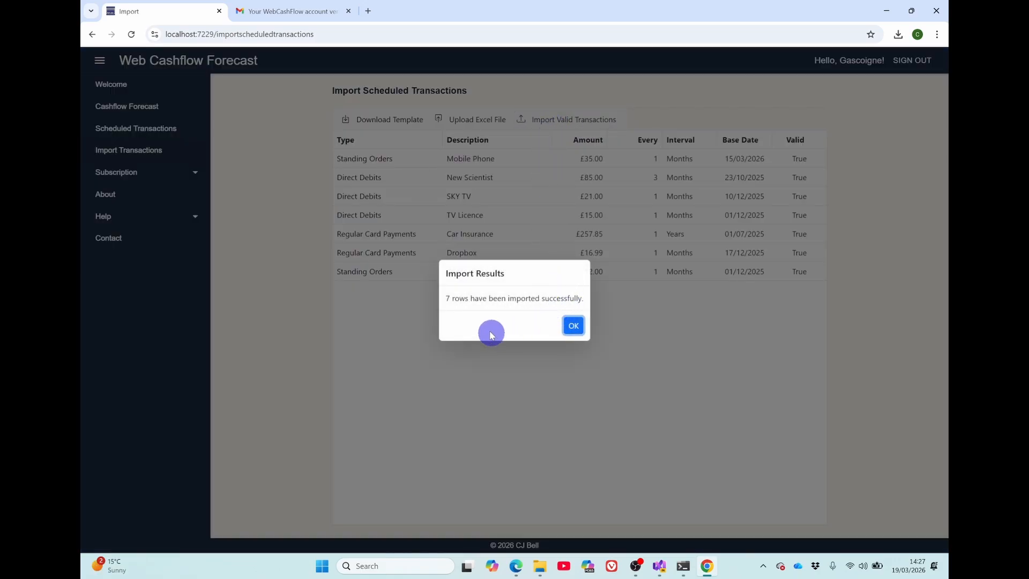
click(571, 332)
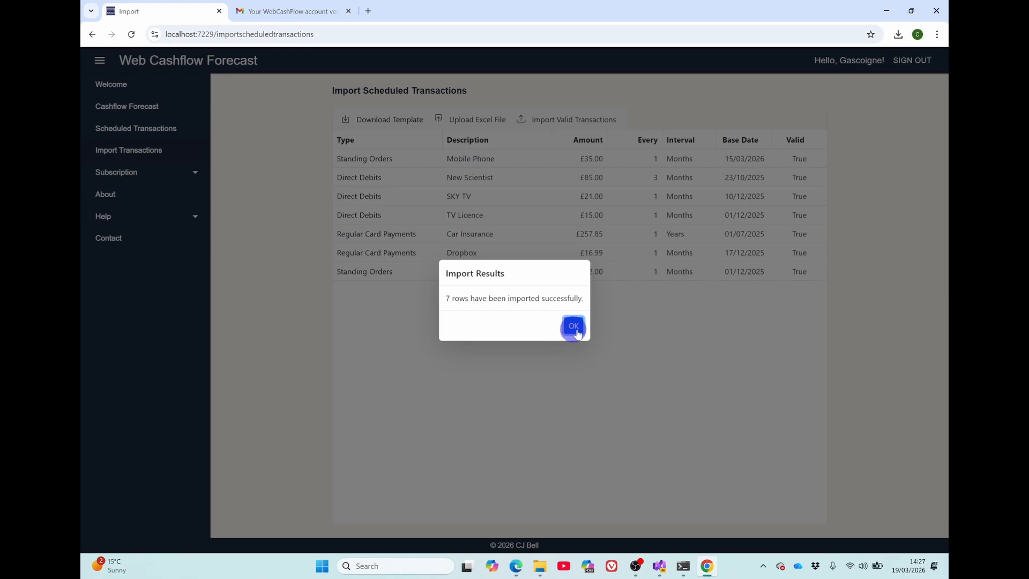
click(573, 326)
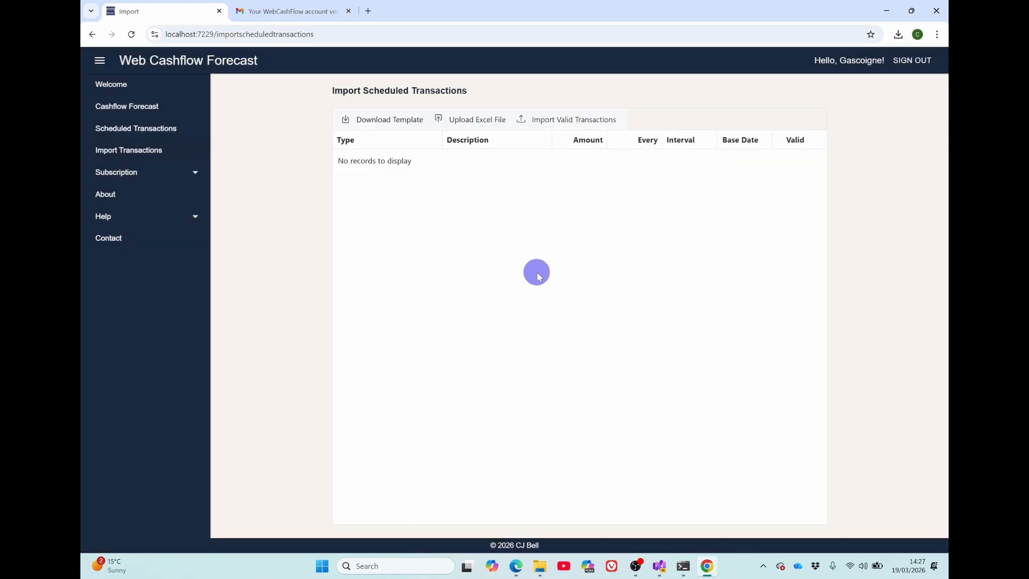
- Upload and process ScheduledTransactionsImport (27).xlsx again, and try to import the same transactions a second time
click(479, 125)
click(413, 301)
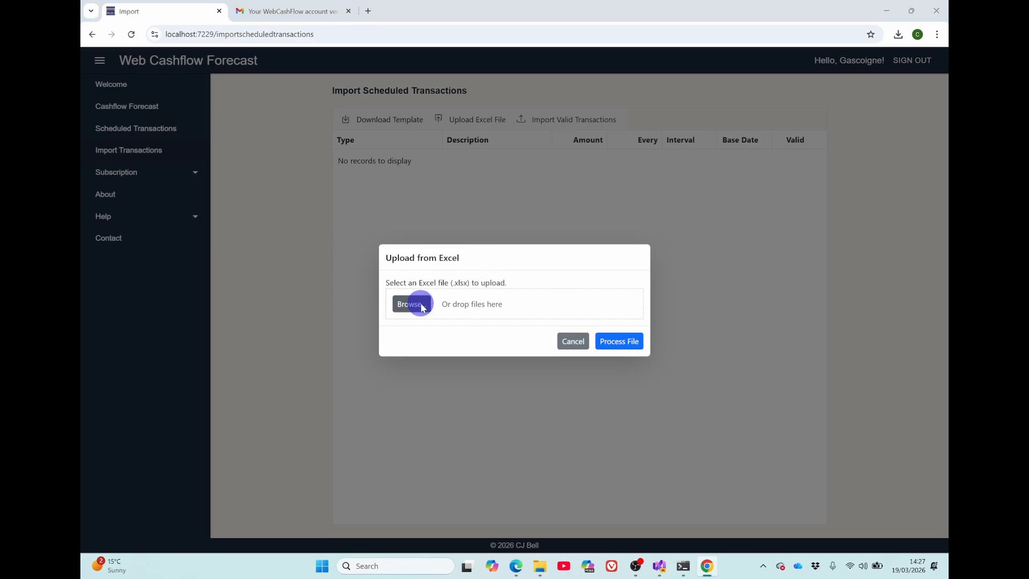
click(474, 247)
click(682, 511)
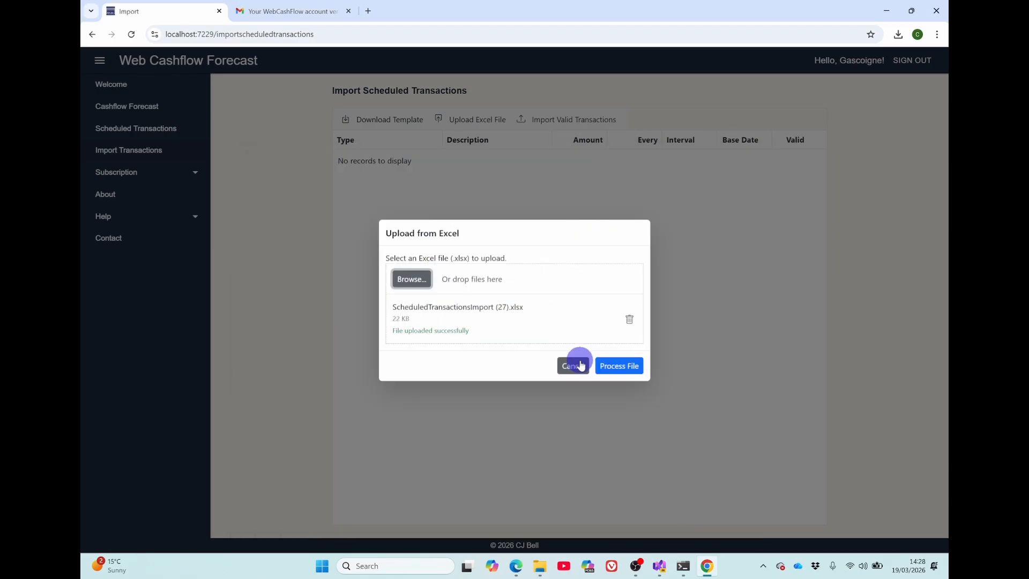
click(618, 365)
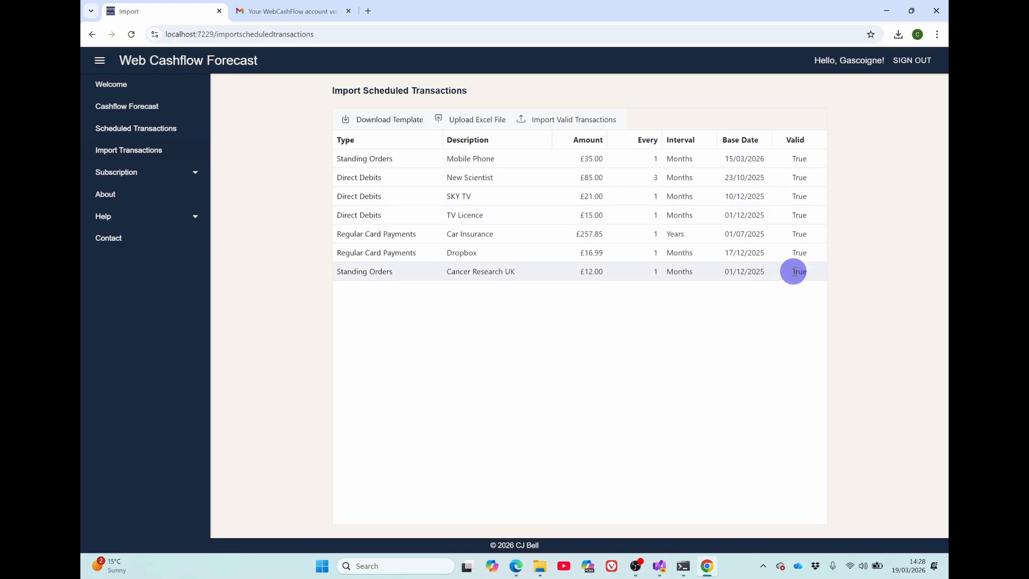
click(549, 122)
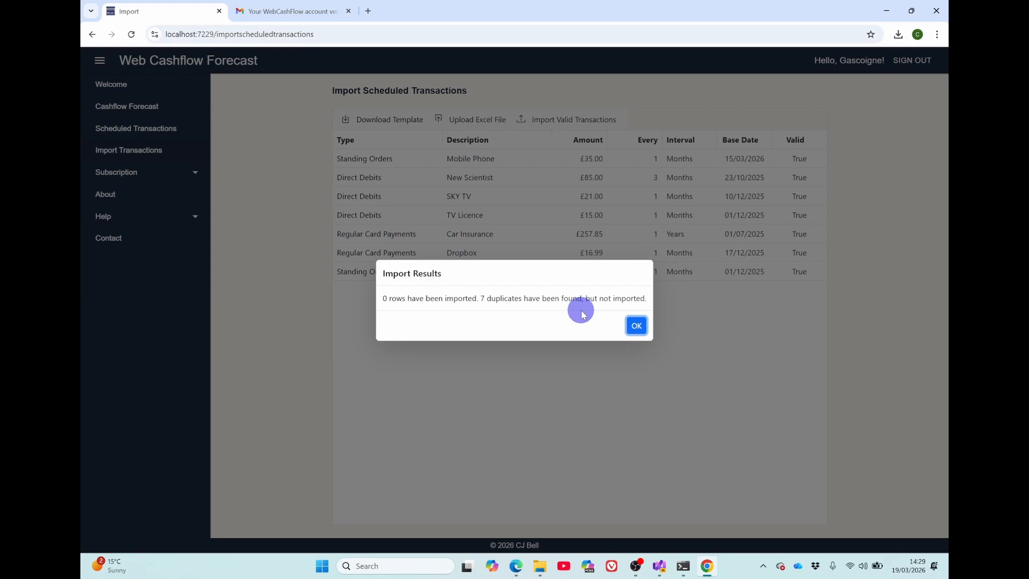
click(637, 326)
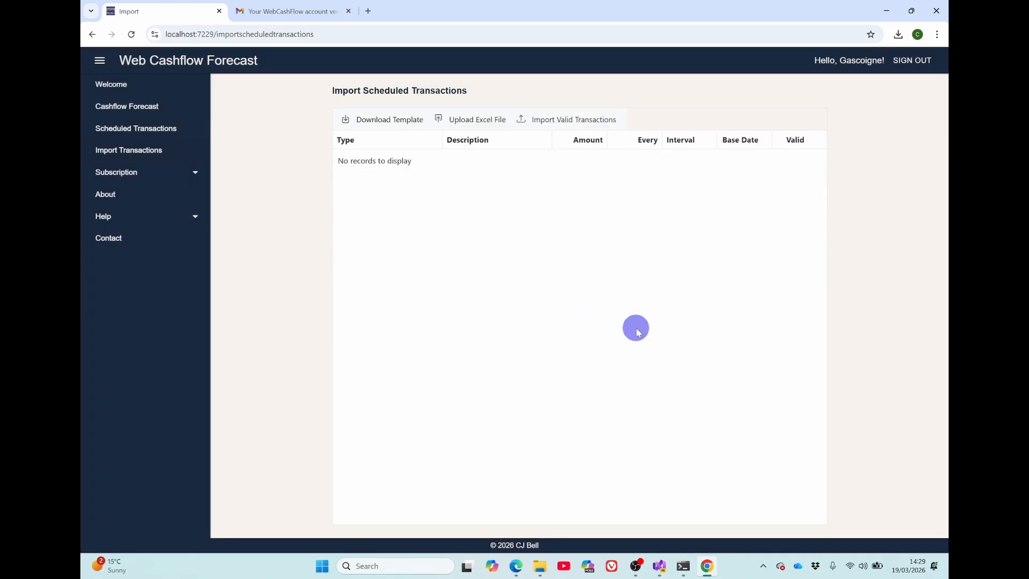
- Check the full scheduled transactions list for the imported entries in each group
click(133, 131)
click(606, 225)
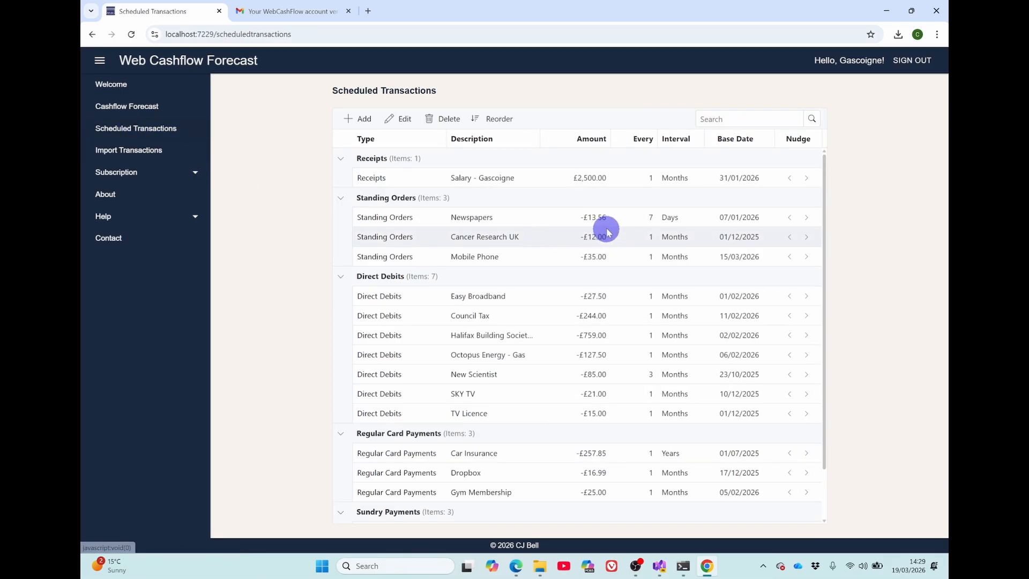
scroll(609, 229, down, 2)
scroll(610, 233, up, 2)
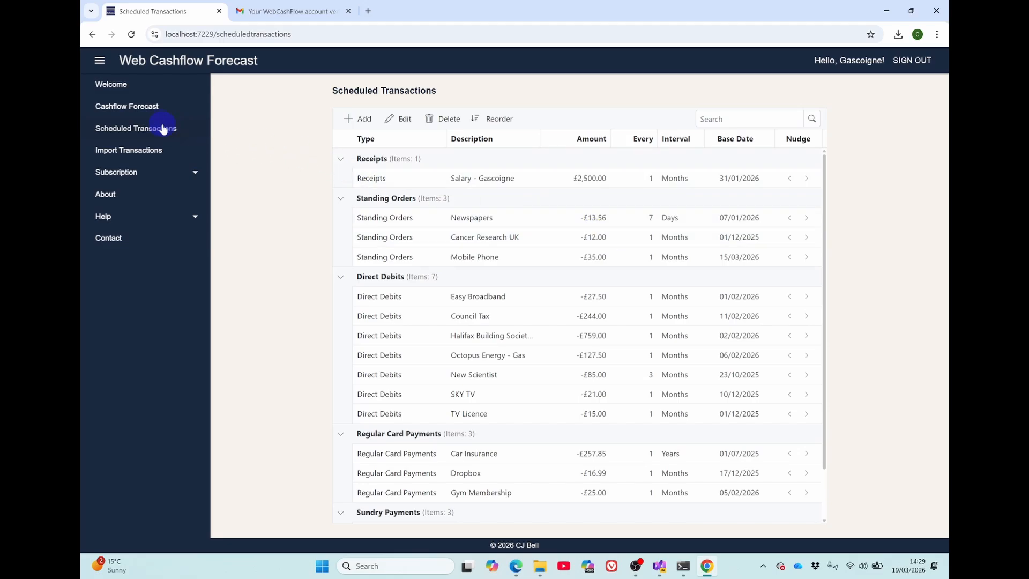
- Generate the cashflow forecast with the prefilled opening balance and number of days, and review it down to the running balance
click(148, 107)
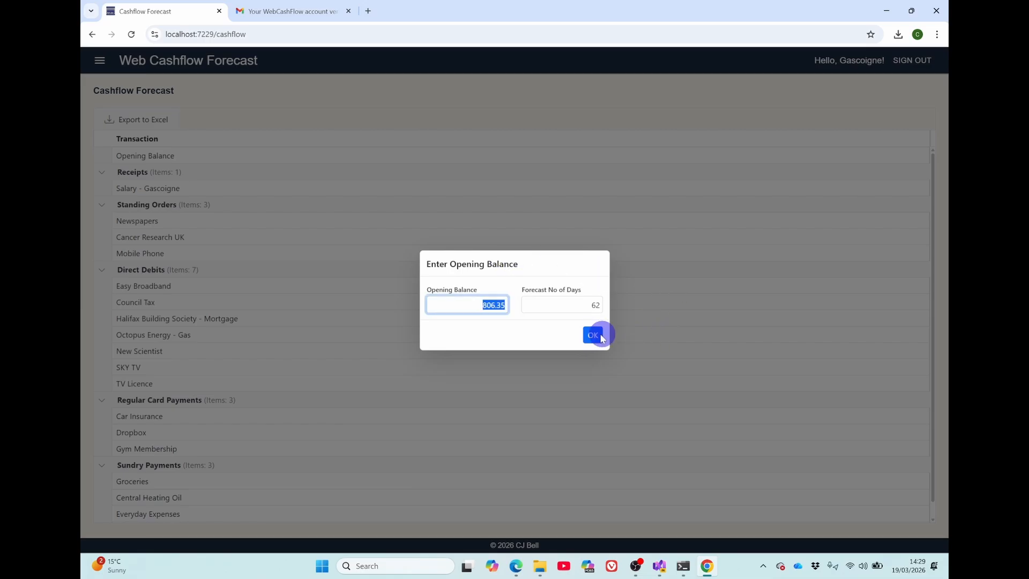
click(592, 335)
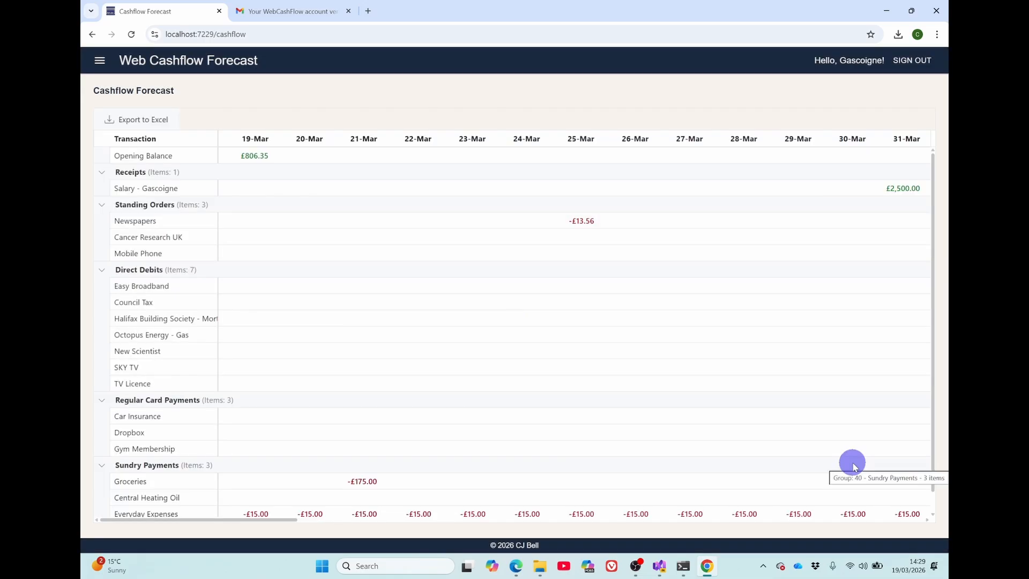
scroll(712, 395, down, 1)
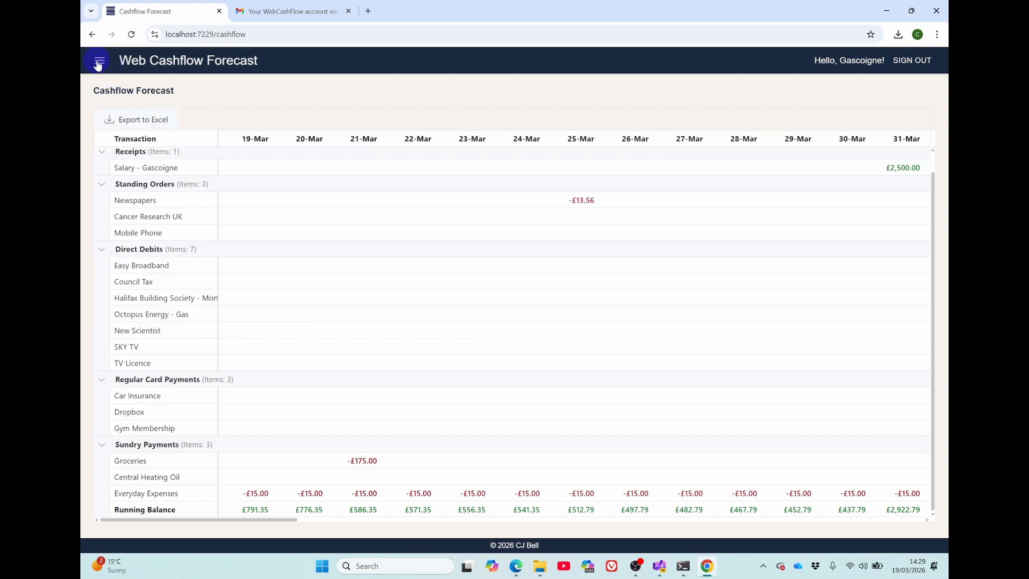
click(99, 61)
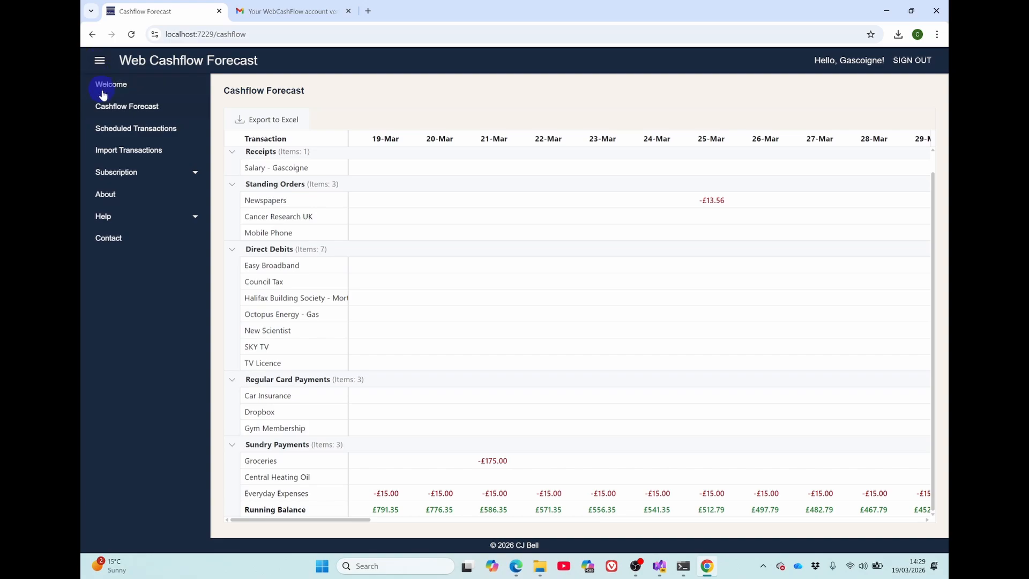
- Permanently delete all the financial data stored for the account, and confirm the deletion
click(123, 177)
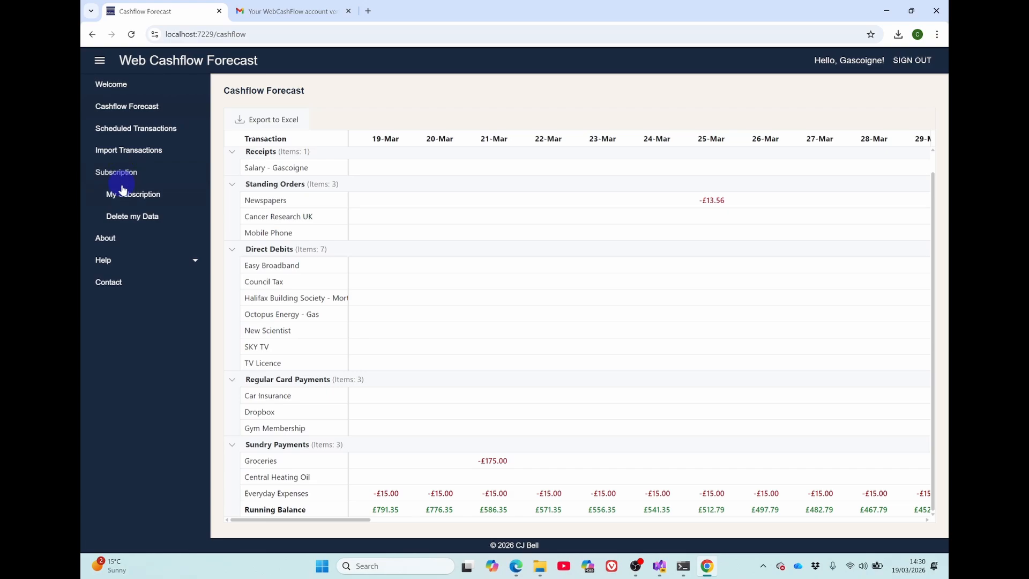
click(129, 217)
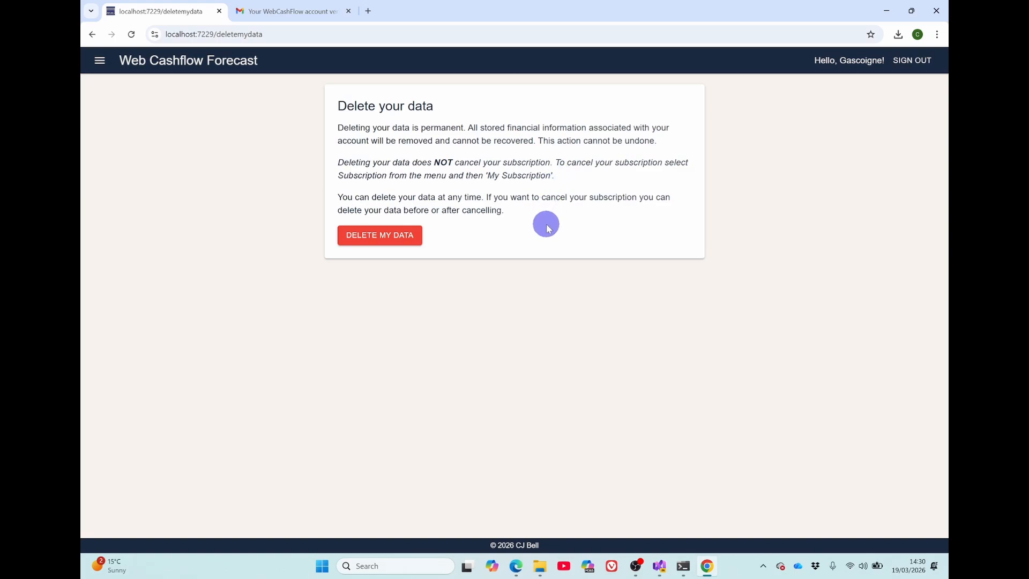
click(379, 237)
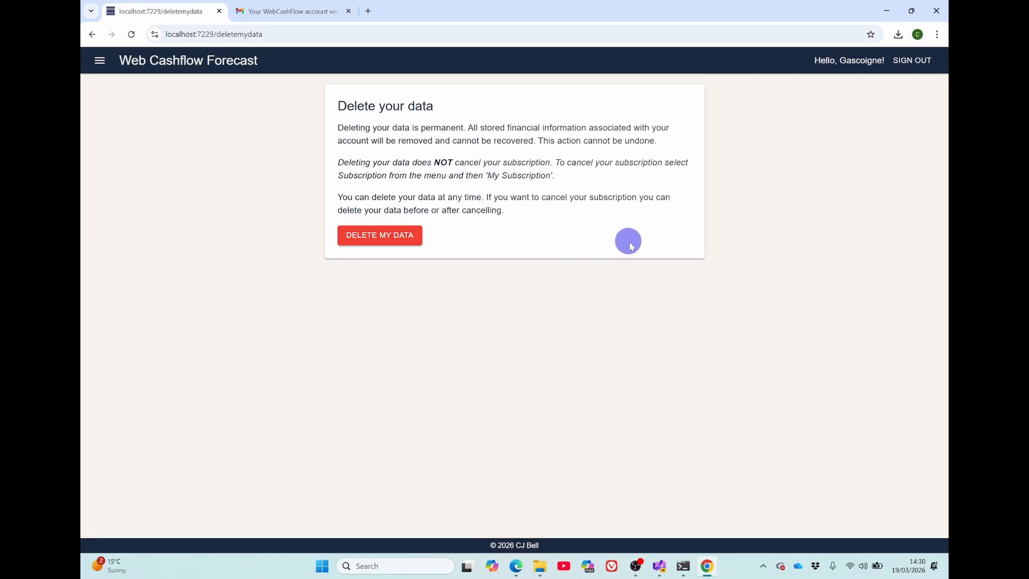
click(381, 237)
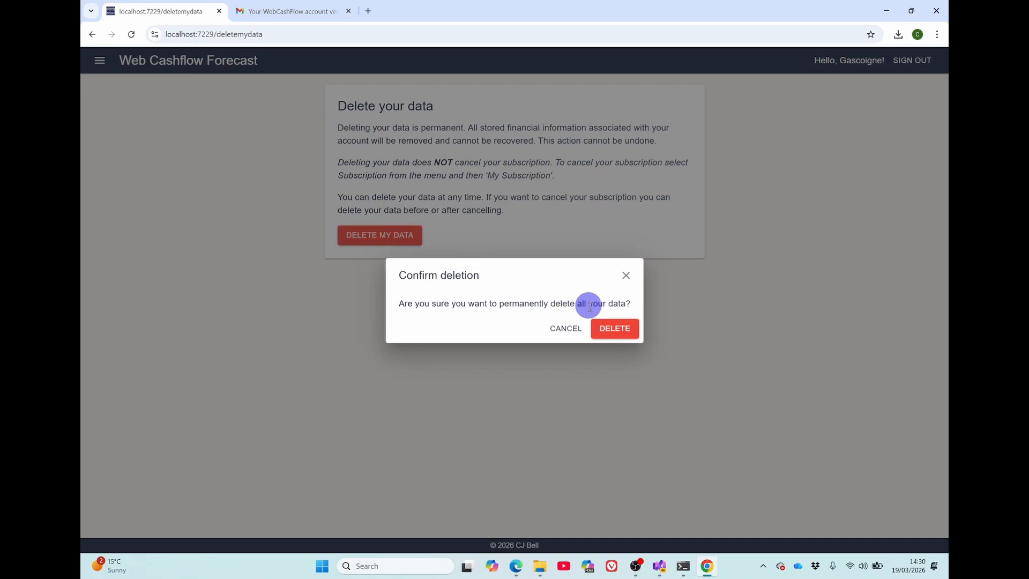
click(619, 328)
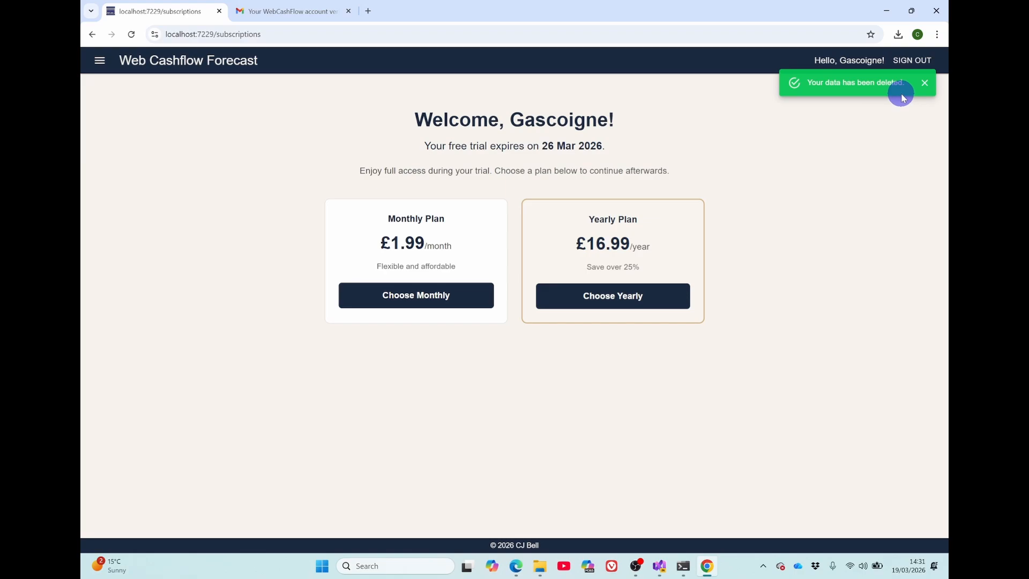
- Check the scheduled transactions list for any remaining records, and sign out of the signed-in account
click(99, 61)
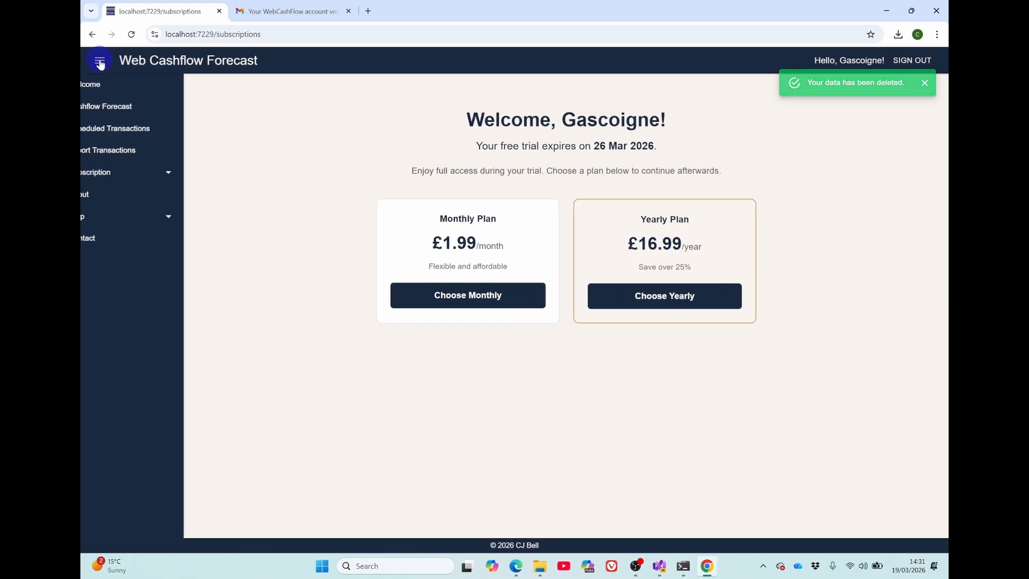
click(113, 129)
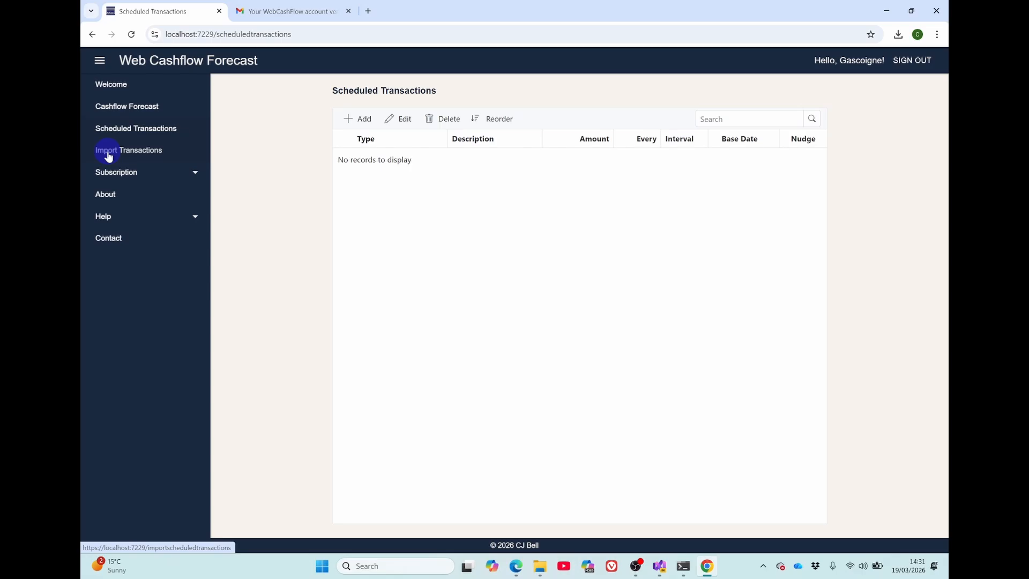
click(912, 62)
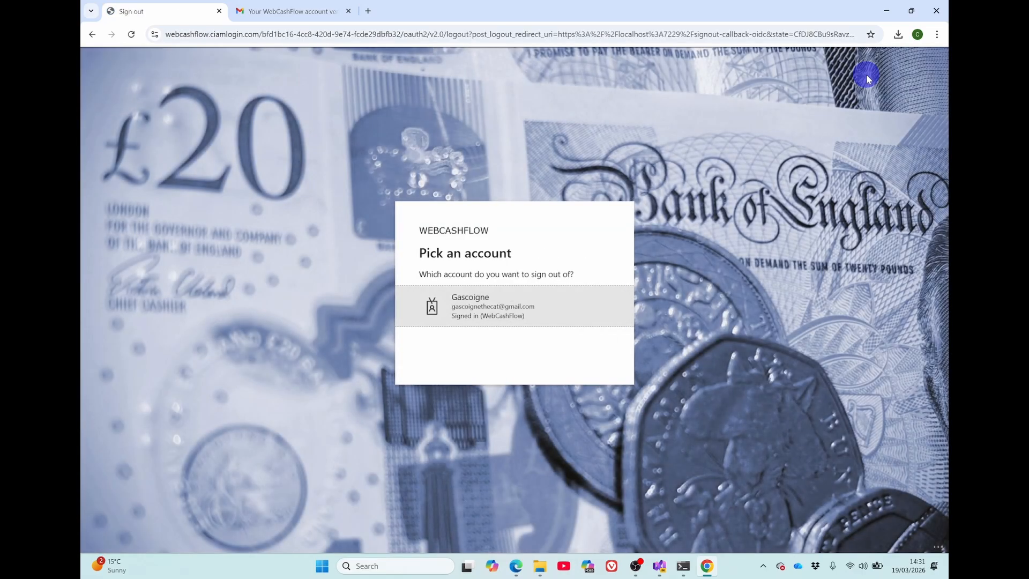
click(462, 307)
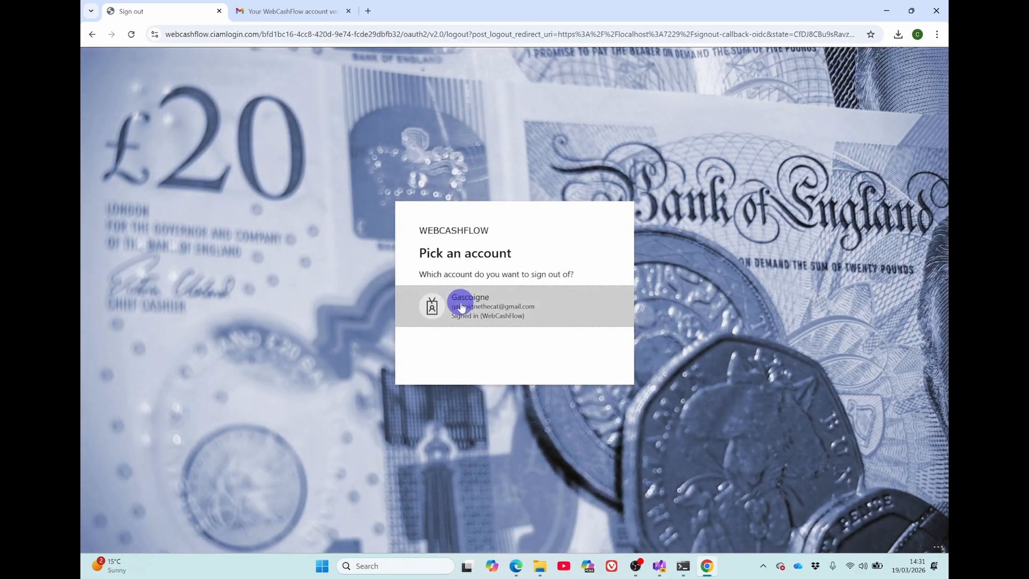